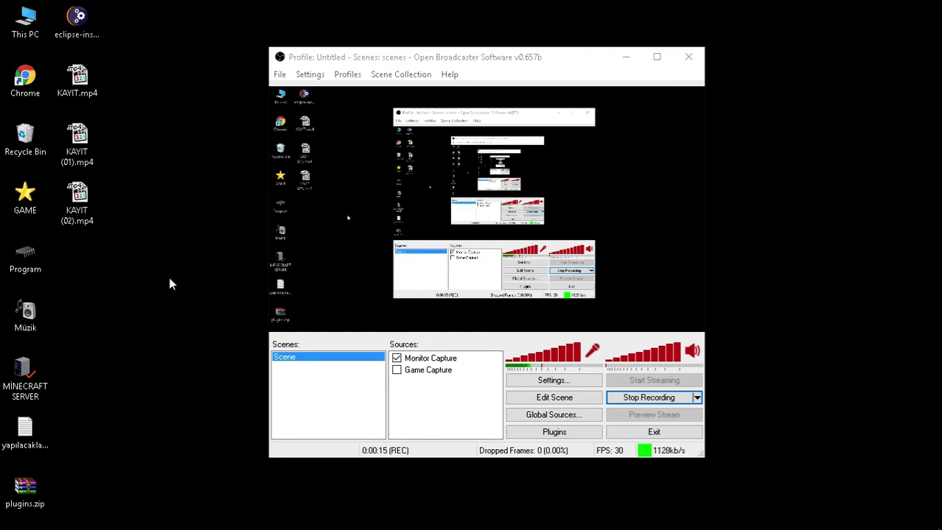
right_click(148, 261)
left_click(163, 302)
right_click(140, 276)
left_click(157, 317)
right_click(141, 287)
left_click(166, 328)
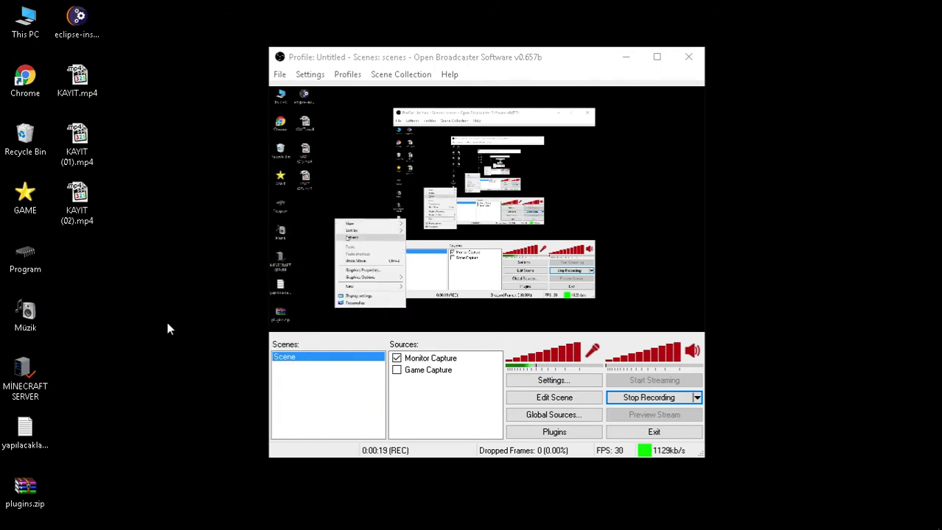
right_click(71, 262)
left_click(100, 302)
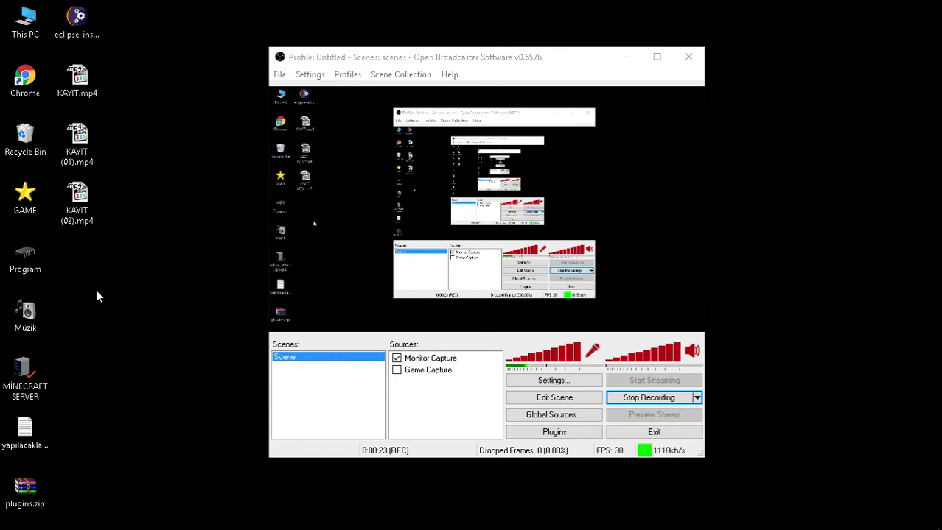
right_click(86, 272)
left_click(103, 311)
right_click(81, 262)
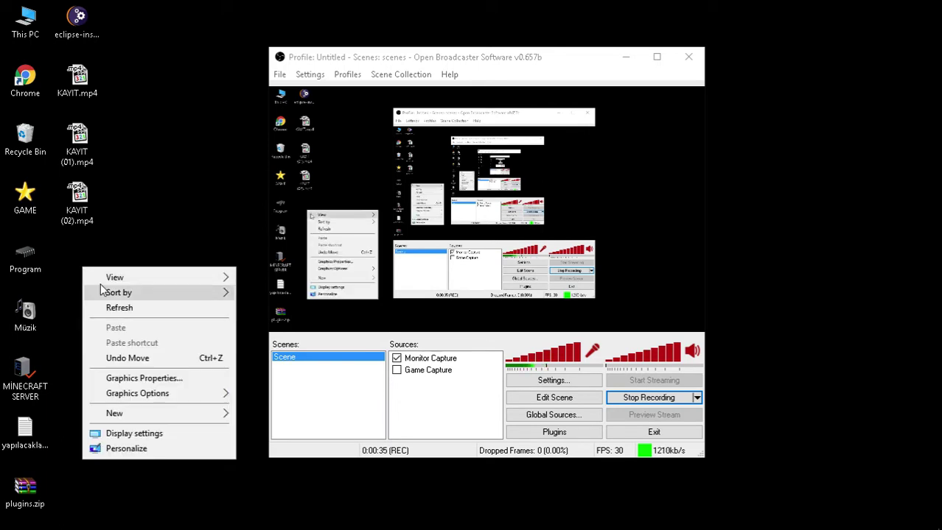
left_click(121, 309)
right_click(71, 262)
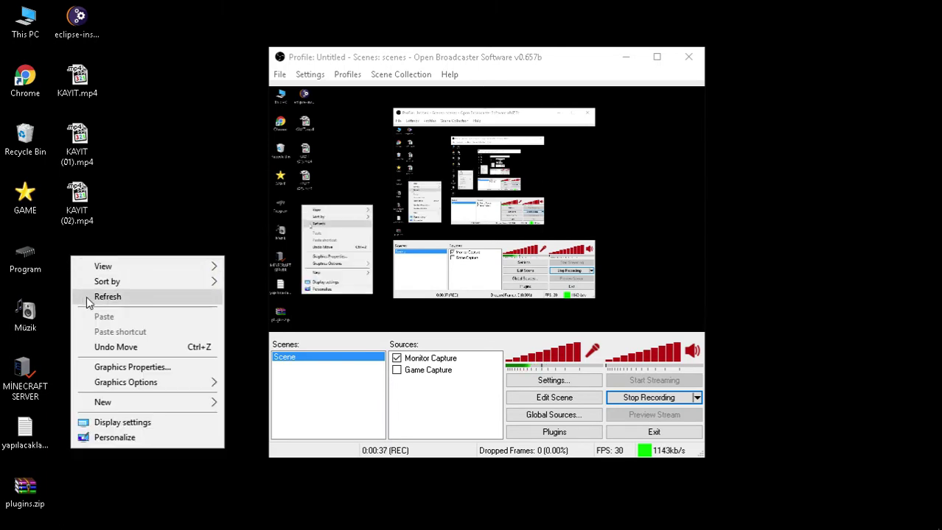
left_click(84, 294)
right_click(90, 262)
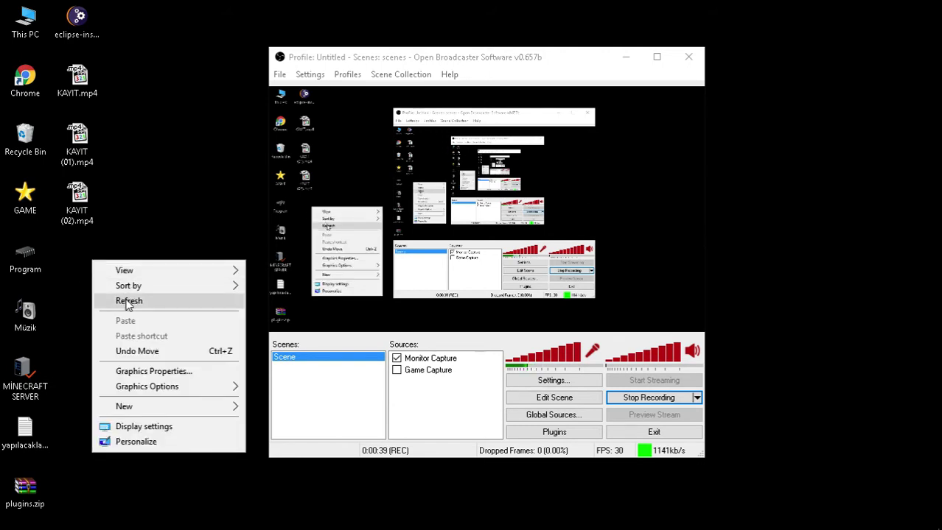
left_click(117, 299)
right_click(103, 256)
left_click(126, 287)
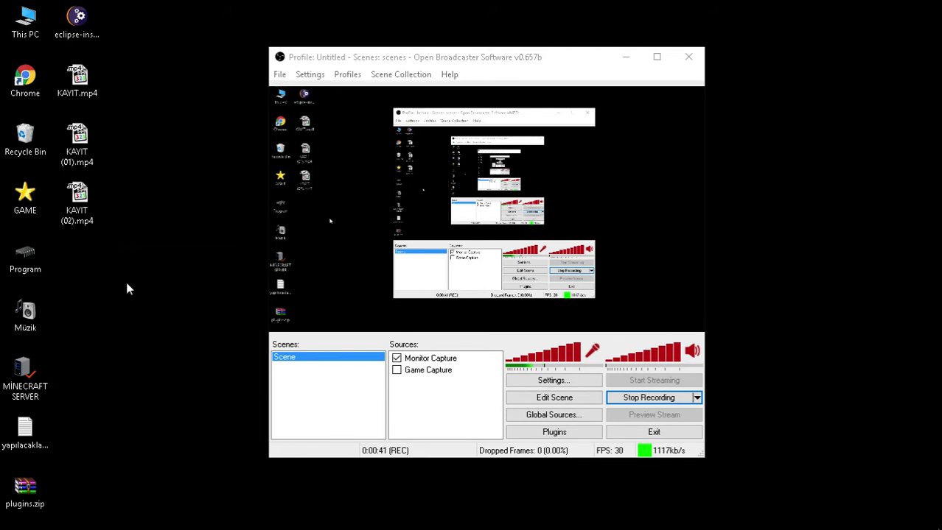
right_click(103, 258)
left_click(131, 292)
right_click(104, 248)
left_click(133, 290)
right_click(118, 269)
left_click(135, 310)
right_click(101, 262)
left_click(139, 302)
right_click(104, 255)
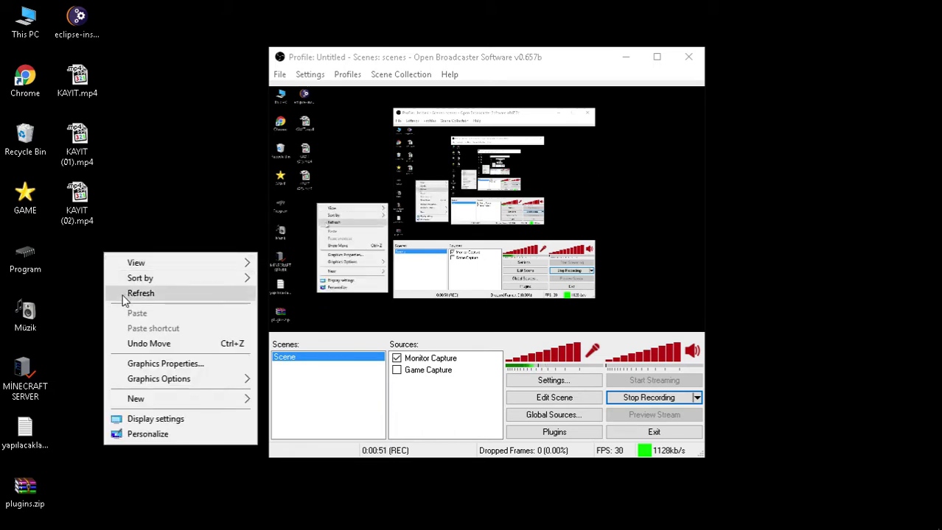
left_click(123, 293)
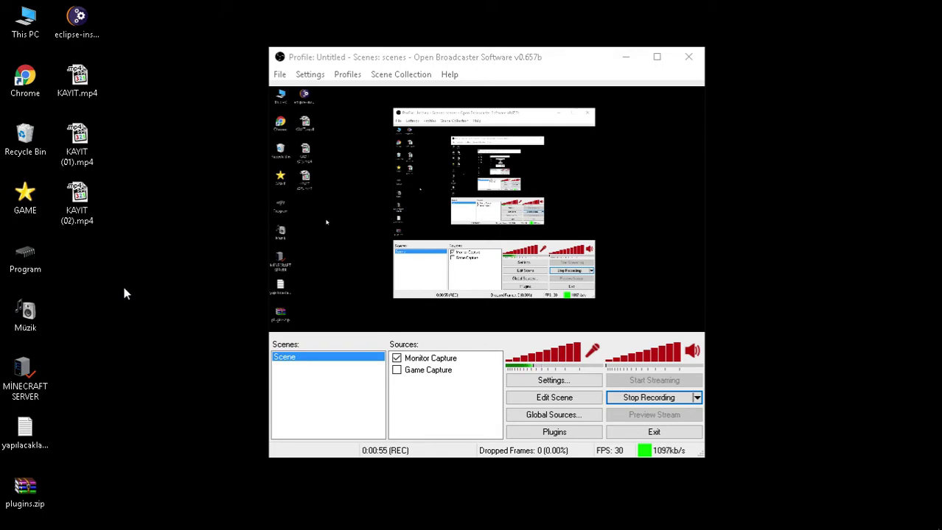
right_click(101, 252)
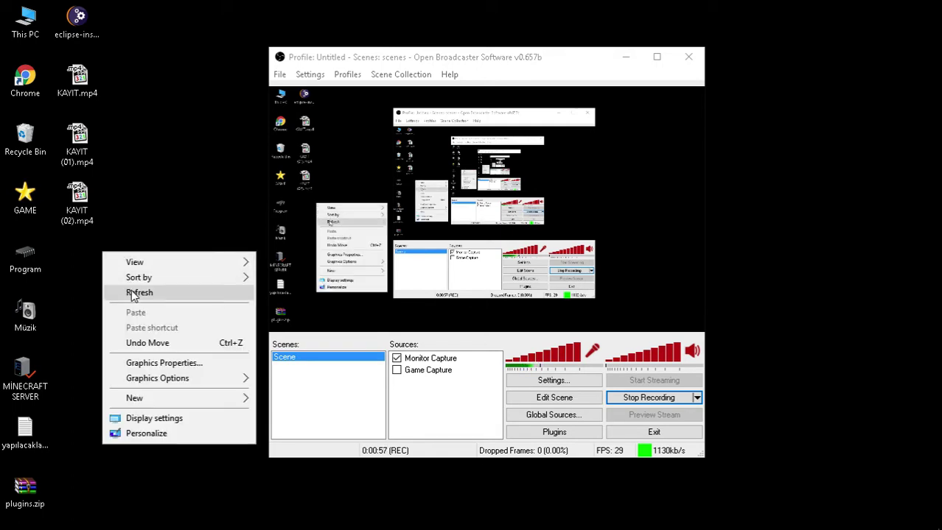
left_click(135, 293)
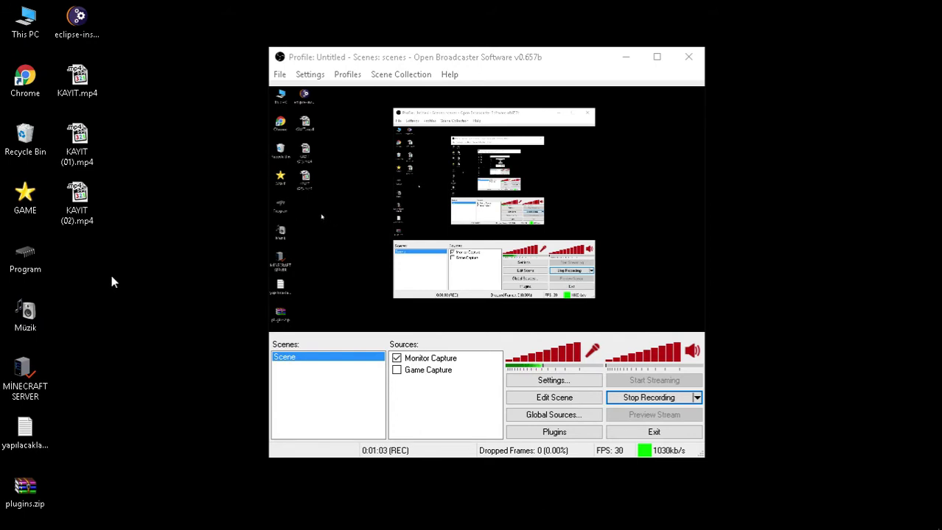
right_click(117, 260)
left_click(127, 305)
right_click(108, 85)
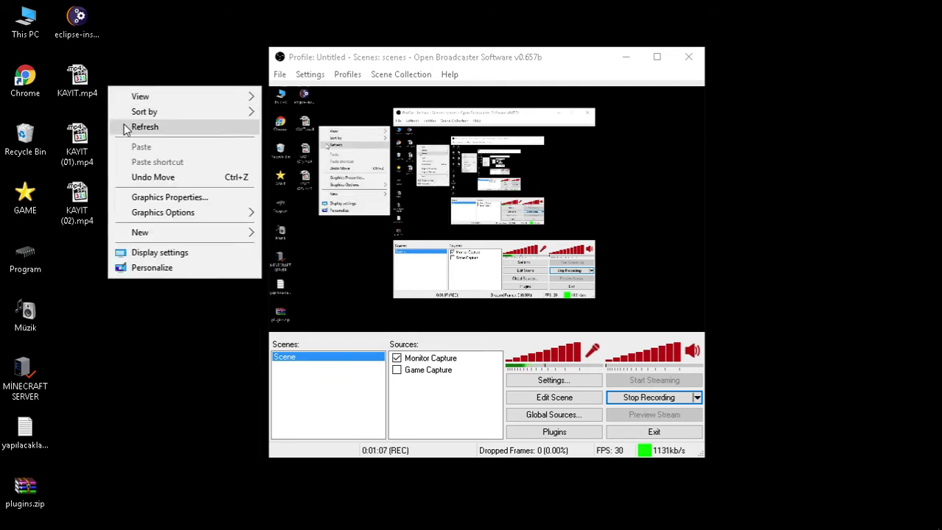
left_click(131, 126)
right_click(112, 86)
left_click(131, 126)
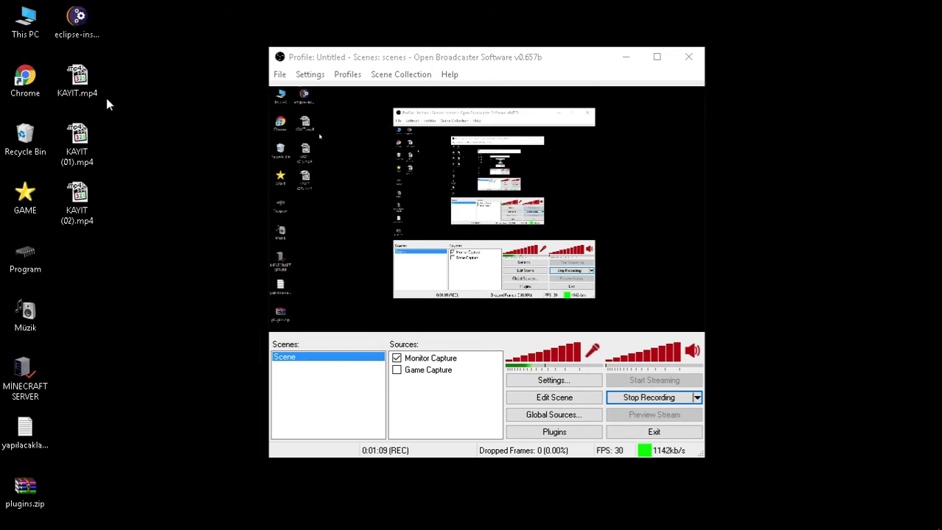
right_click(106, 93)
left_click(140, 132)
right_click(109, 110)
left_click(123, 149)
right_click(101, 109)
left_click(124, 149)
right_click(109, 111)
left_click(119, 151)
right_click(106, 110)
left_click(122, 150)
right_click(109, 111)
left_click(125, 151)
right_click(118, 116)
left_click(137, 151)
right_click(118, 117)
left_click(143, 155)
right_click(139, 115)
left_click(204, 151)
left_click_drag(418, 55, 557, 73)
right_click(148, 106)
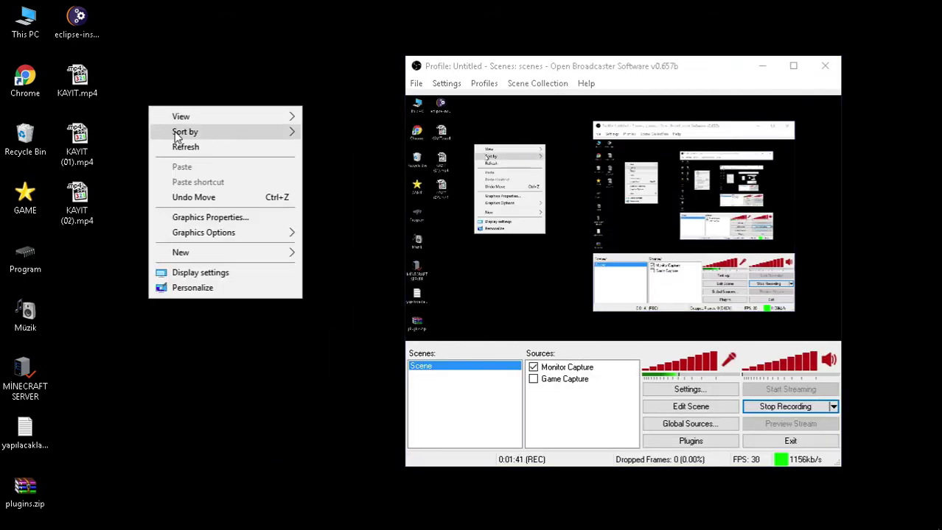
left_click(183, 147)
right_click(151, 113)
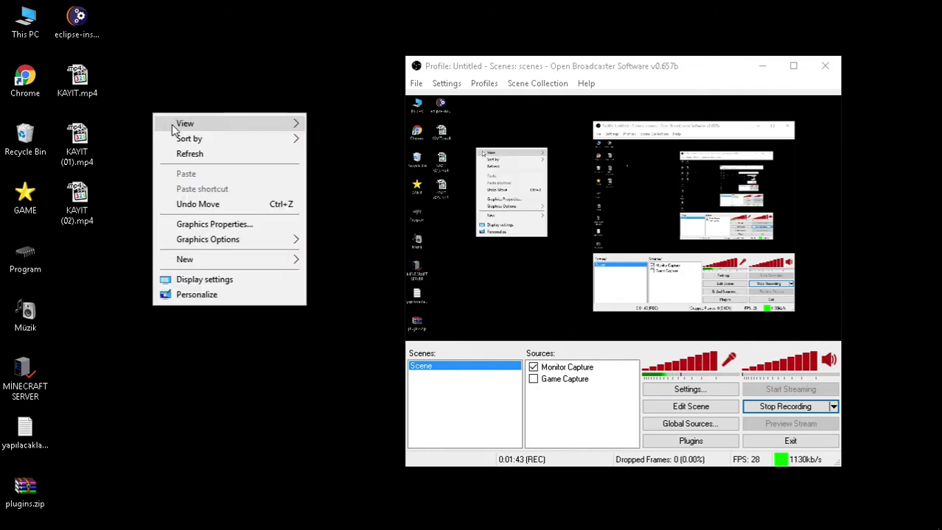
left_click(198, 154)
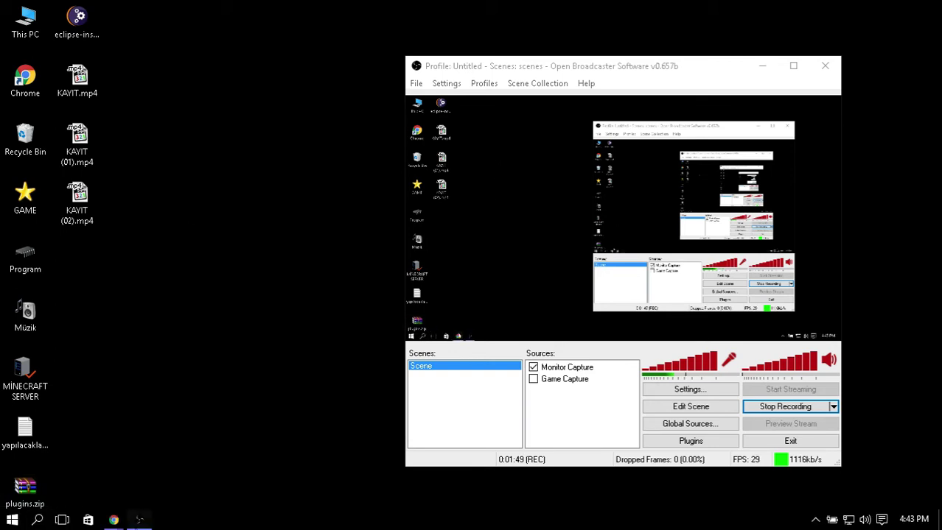
Switch to the Chrome window with the Discovery KitKat upgrade page and examine the 4 GB and 16 GB firmware download links at its end.
mouse_move(114, 520)
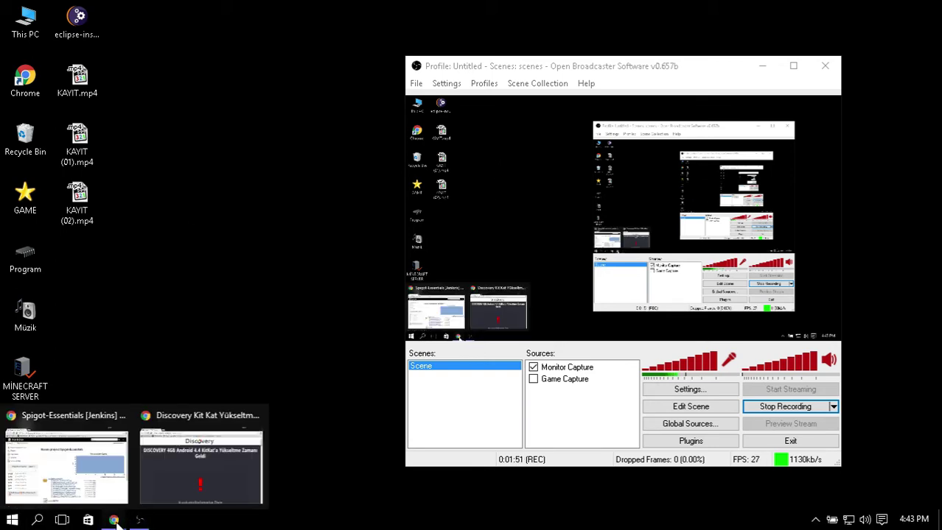
left_click(195, 438)
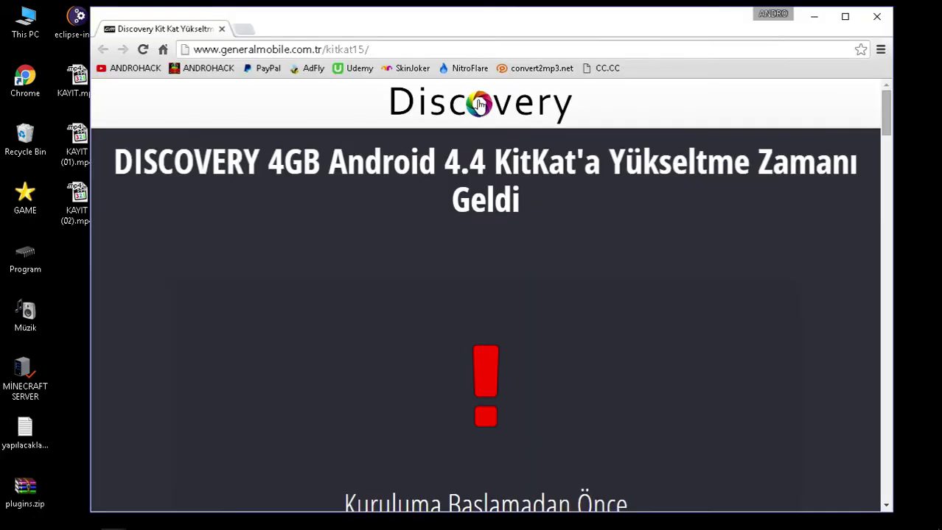
left_click_drag(473, 14, 447, 11)
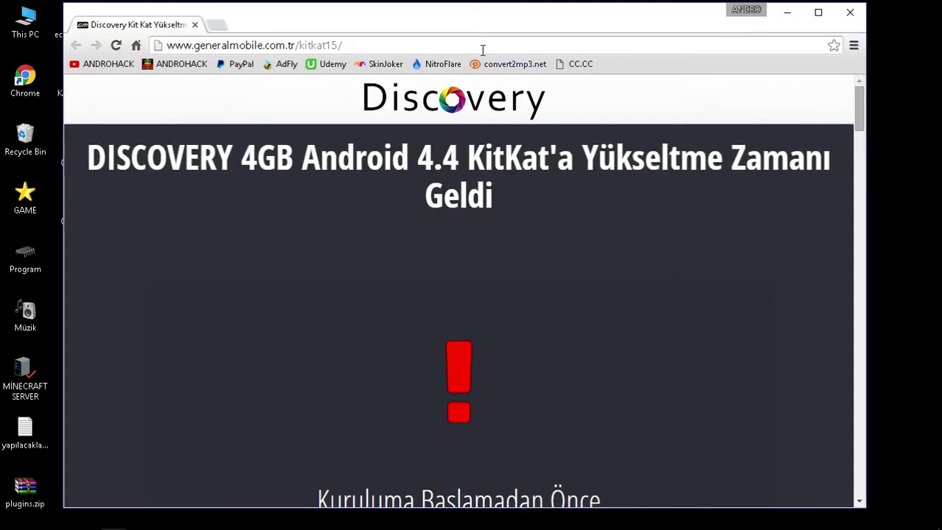
scroll(376, 250, "down", 10)
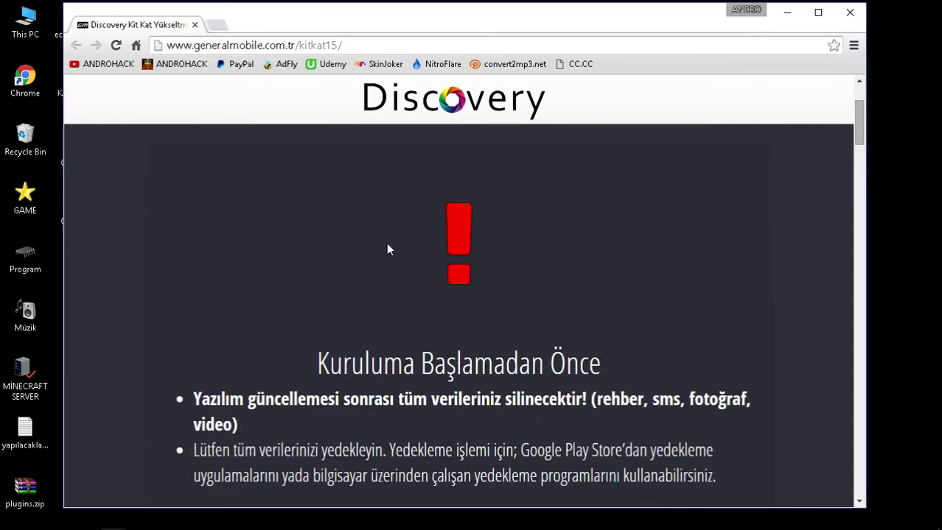
scroll(846, 352, "down", 6)
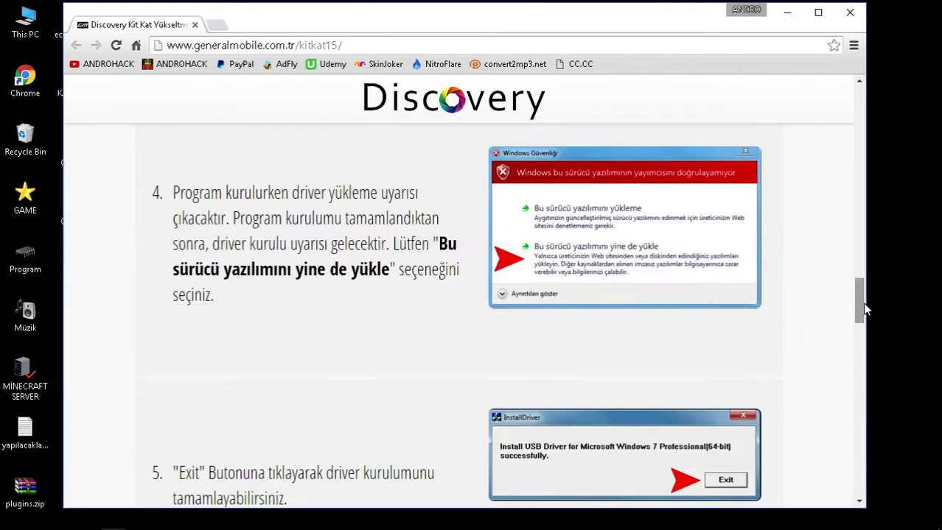
left_click_drag(866, 310, 840, 510)
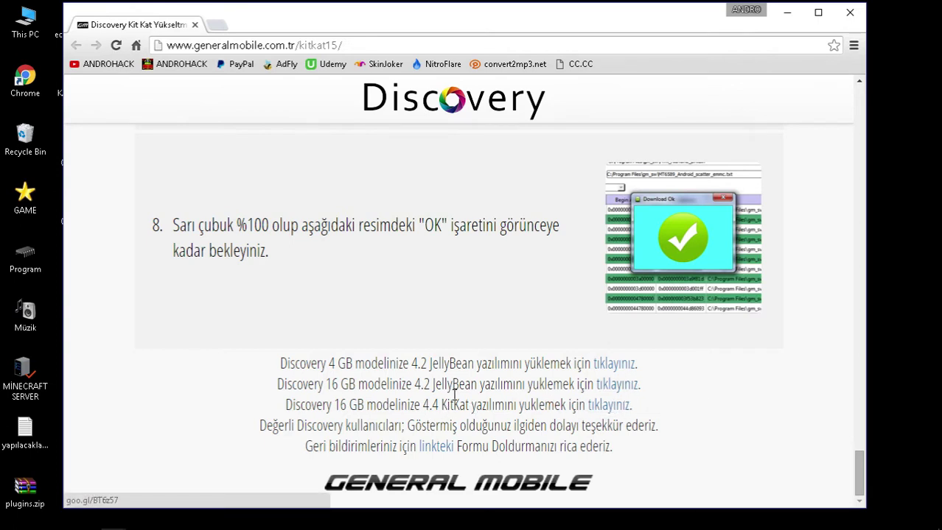
left_click_drag(279, 386, 416, 383)
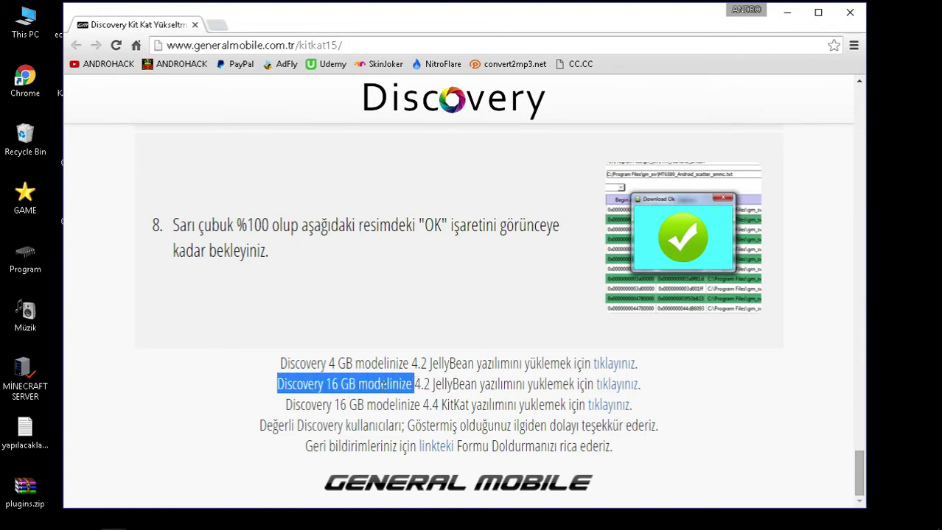
left_click(445, 386)
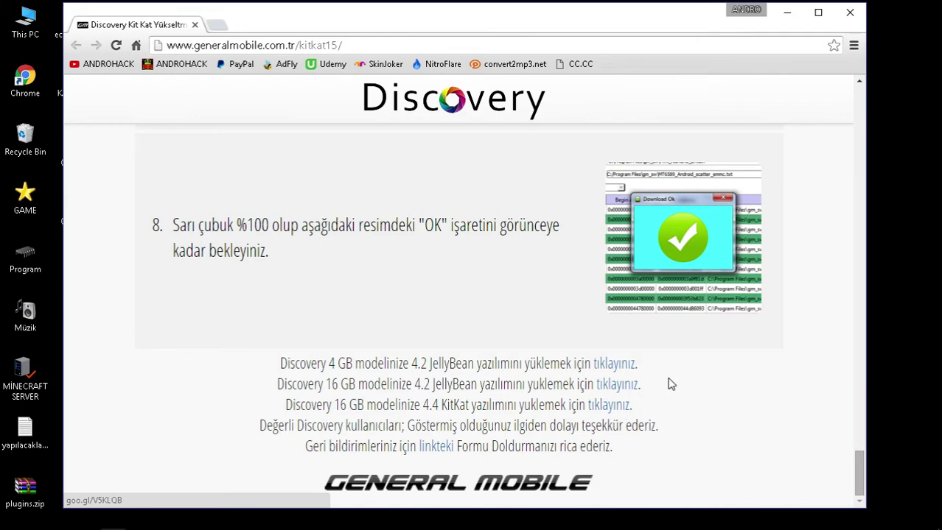
Minimise the browser, open Local Disk (C:) from This PC and select the installer Yazilim Yukleme Araci KitKat 16GB.exe.
left_click(787, 13)
double_click(25, 23)
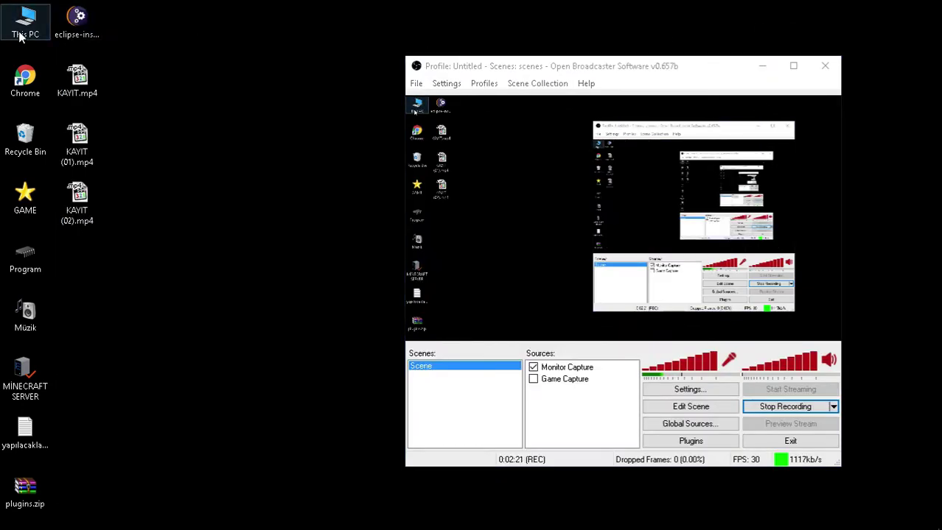
double_click(329, 266)
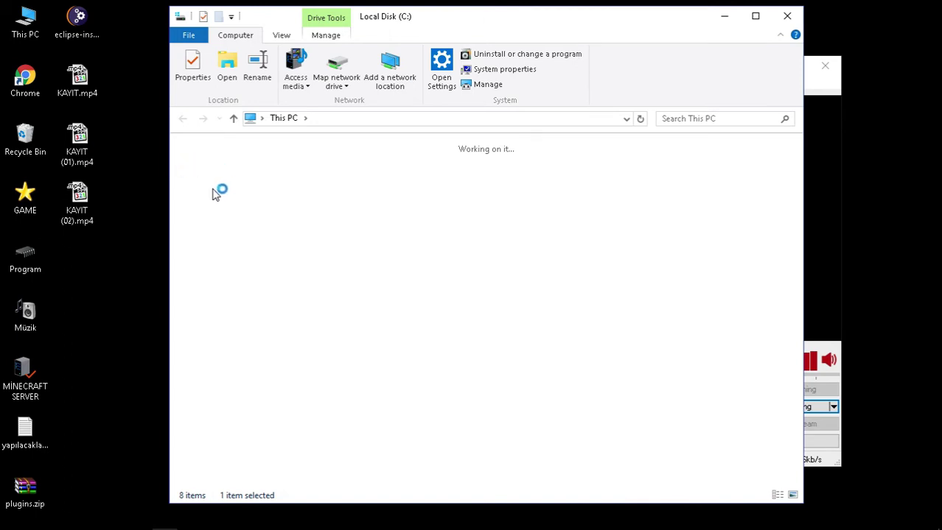
right_click(139, 172)
left_click(260, 148)
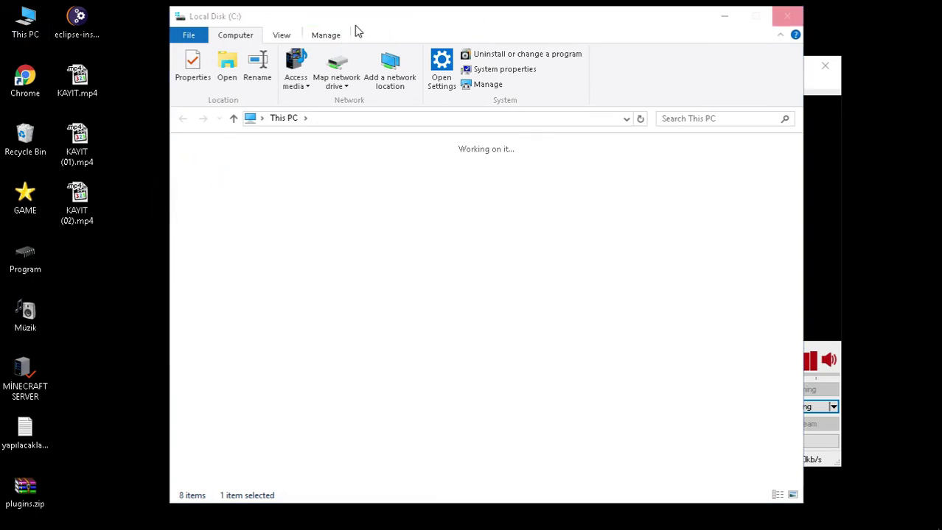
left_click_drag(372, 24, 315, 31)
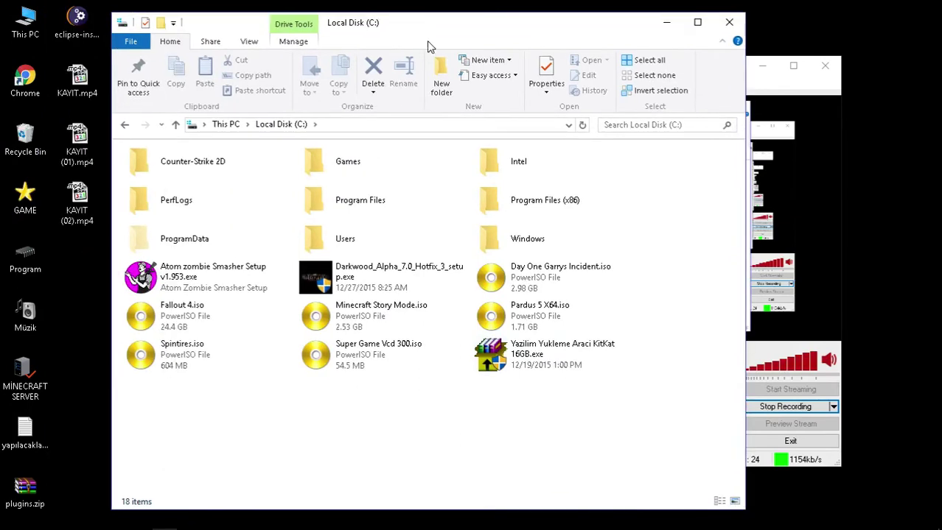
left_click(524, 371)
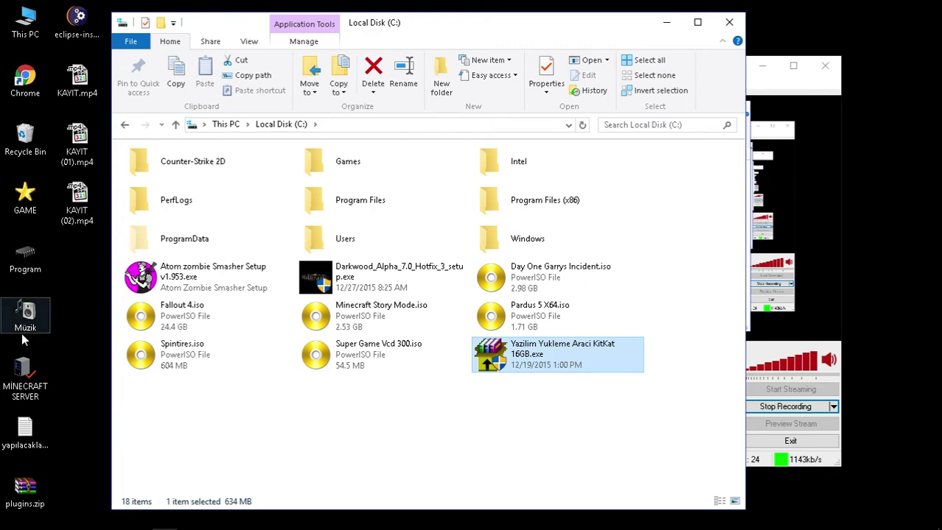
Move the Yazılım Yükleme shortcut from the Program folder to the desktop and close that folder.
double_click(25, 258)
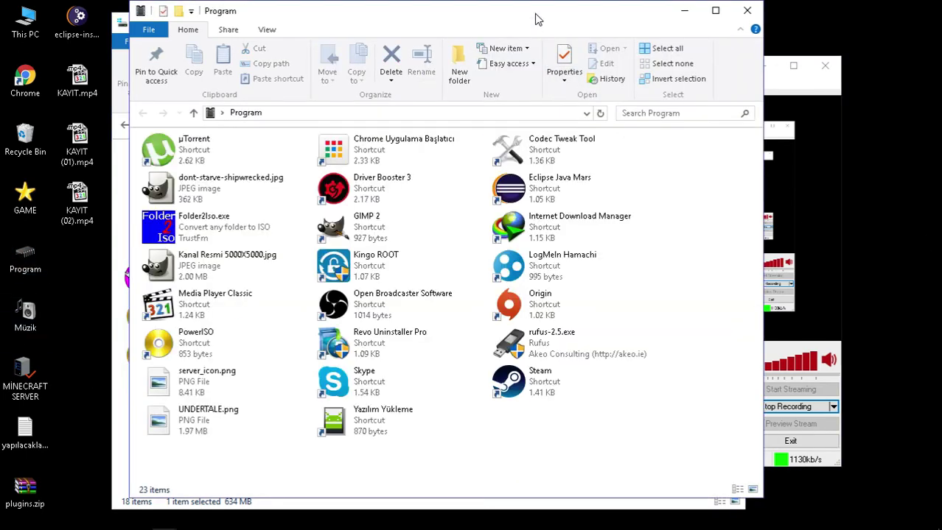
left_click_drag(538, 18, 550, 18)
left_click(346, 421)
left_click_drag(346, 422, 89, 281)
left_click(759, 10)
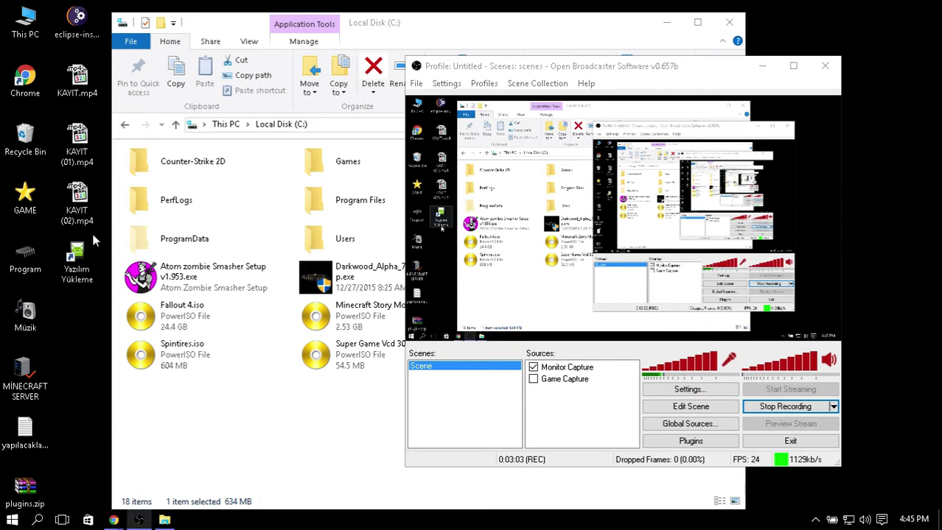
Launch Yazılım Yükleme from its desktop shortcut and minimise the screen recorder window.
left_click(77, 261)
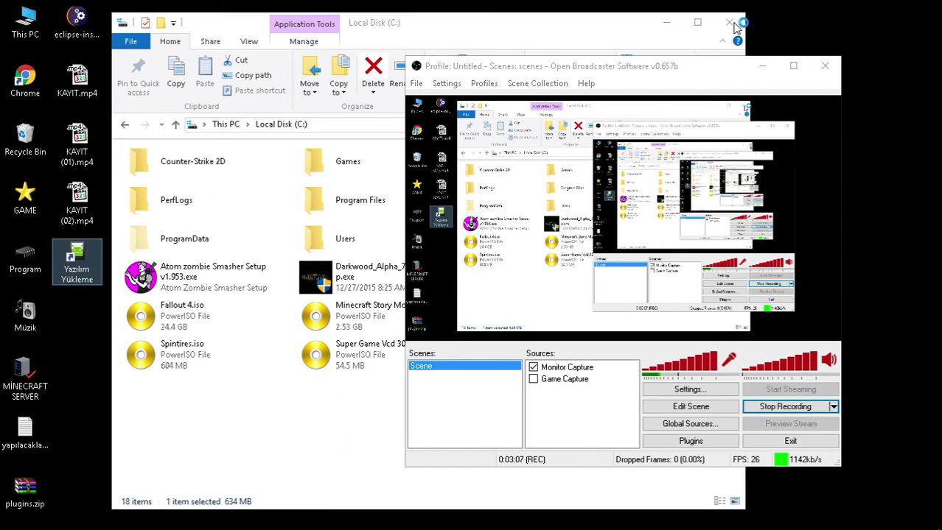
mouse_move(161, 524)
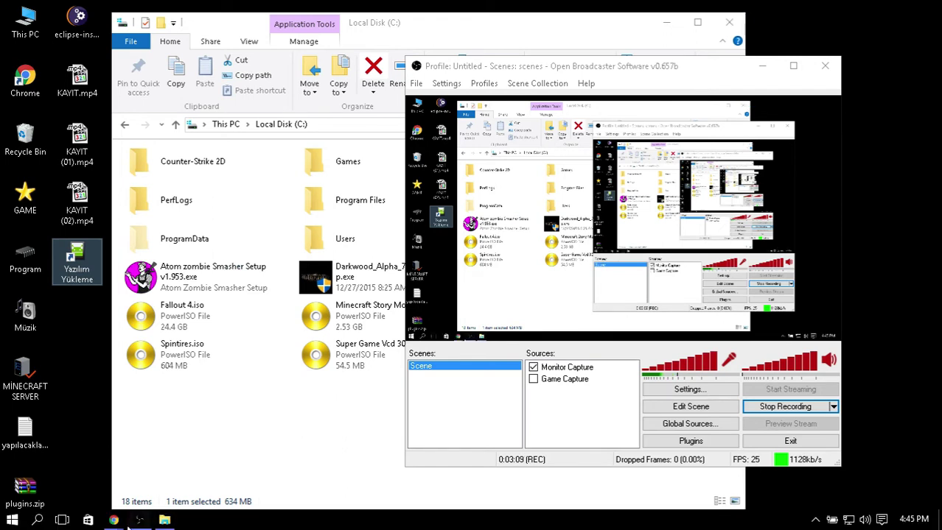
left_click(305, 480)
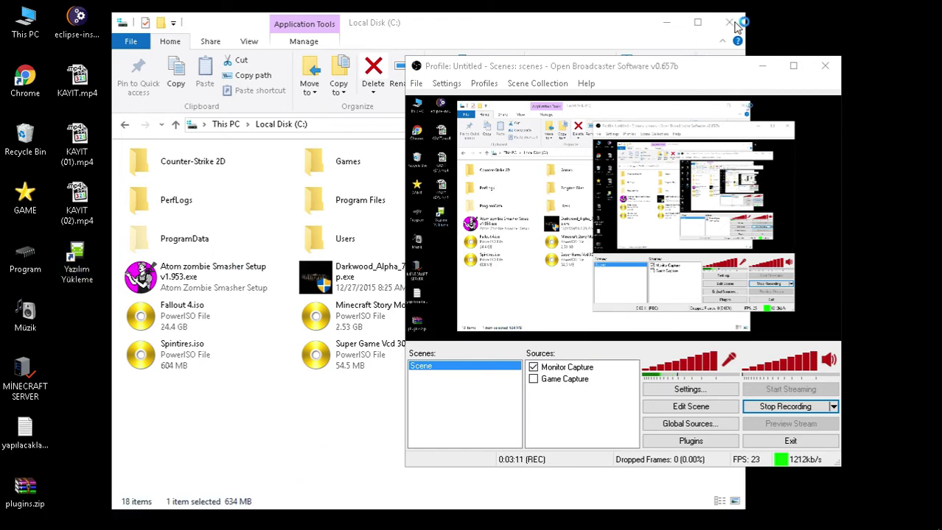
left_click_drag(737, 66, 758, 64)
left_click(783, 64)
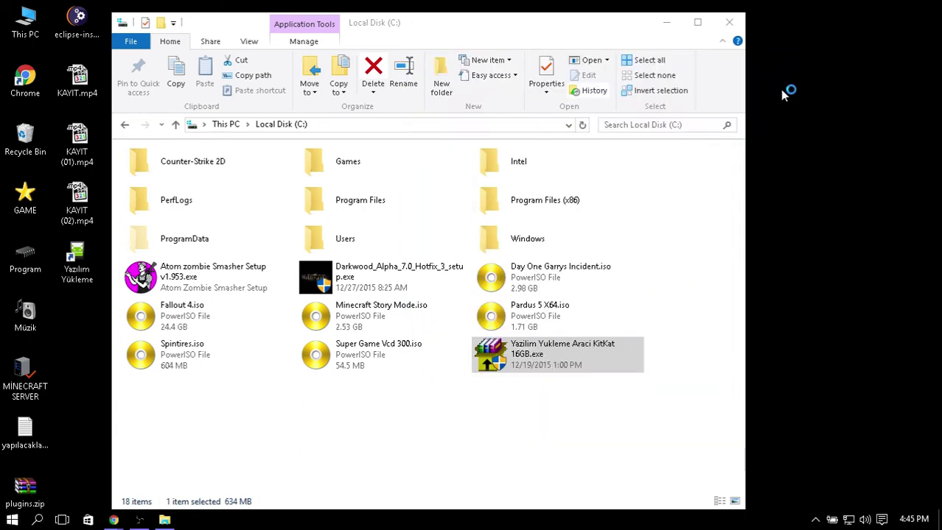
right_click(783, 94)
left_click(815, 131)
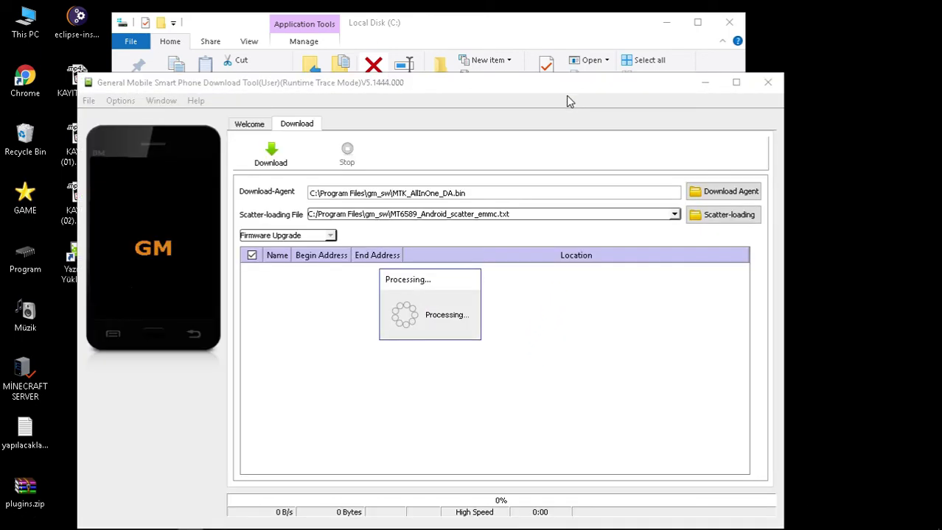
Turn off the CheckSWVer option in the download tool and start the Firmware Upgrade download.
left_click_drag(582, 83, 632, 54)
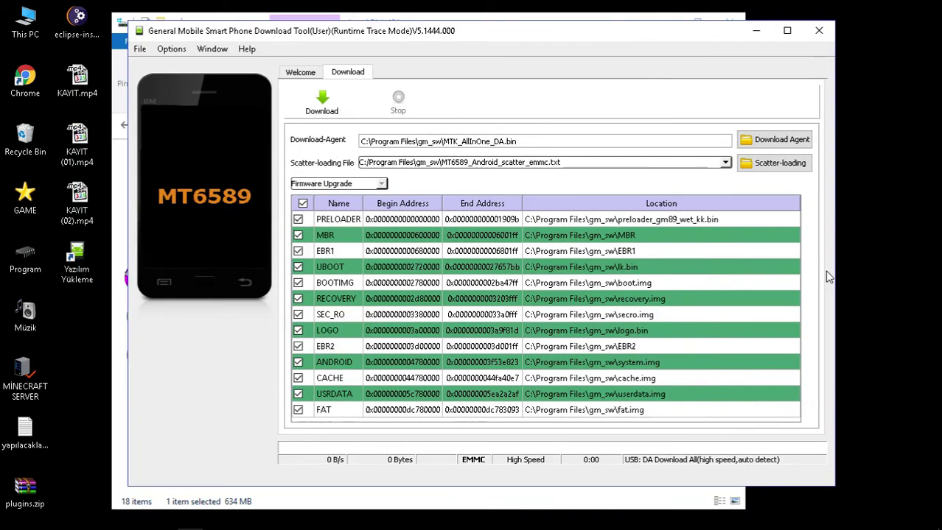
left_click(171, 49)
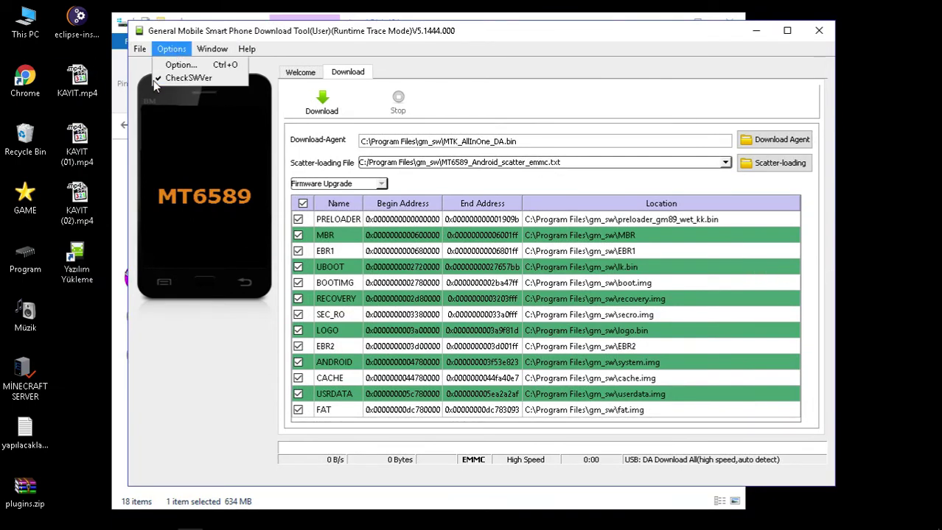
left_click(185, 78)
left_click(166, 53)
mouse_move(247, 48)
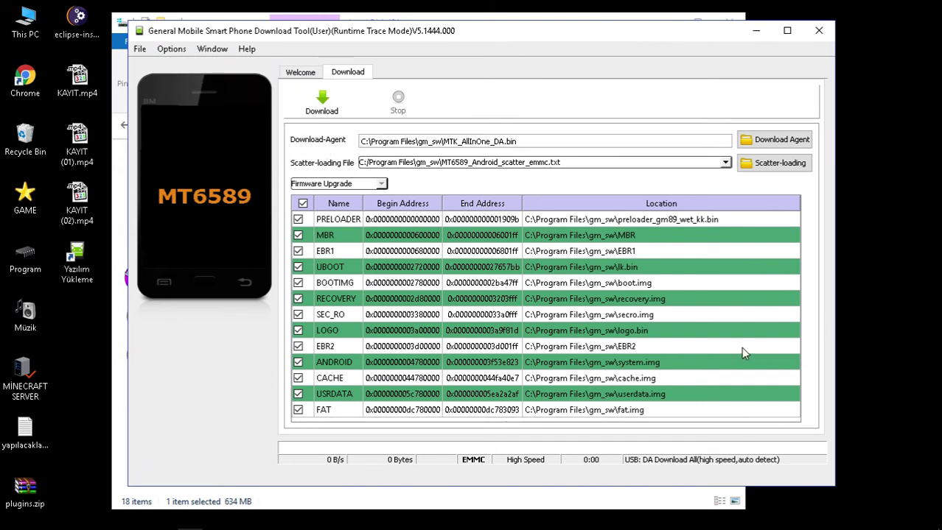
left_click(304, 107)
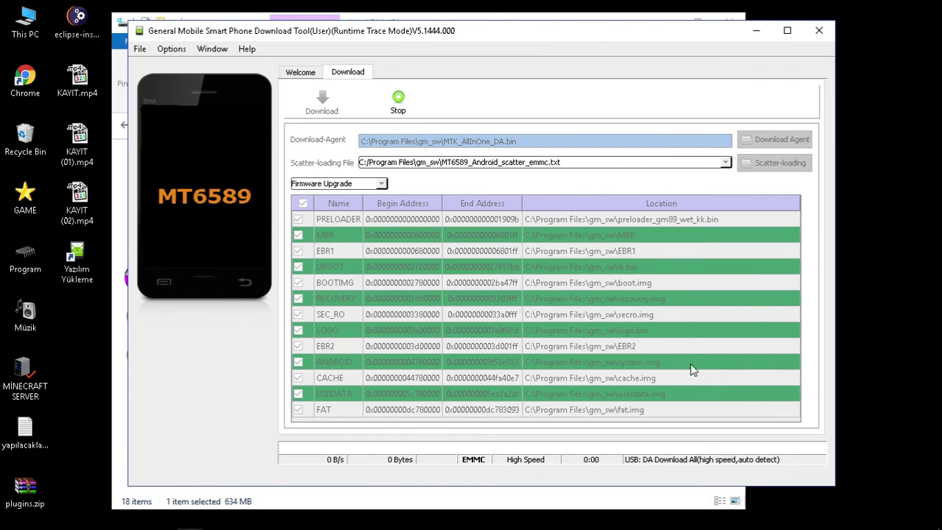
Switch to the Discovery KitKat upgrade page in Chrome and review instructions 1 to 6 on powering off, connecting the phone and driver installation.
mouse_move(170, 523)
mouse_move(141, 519)
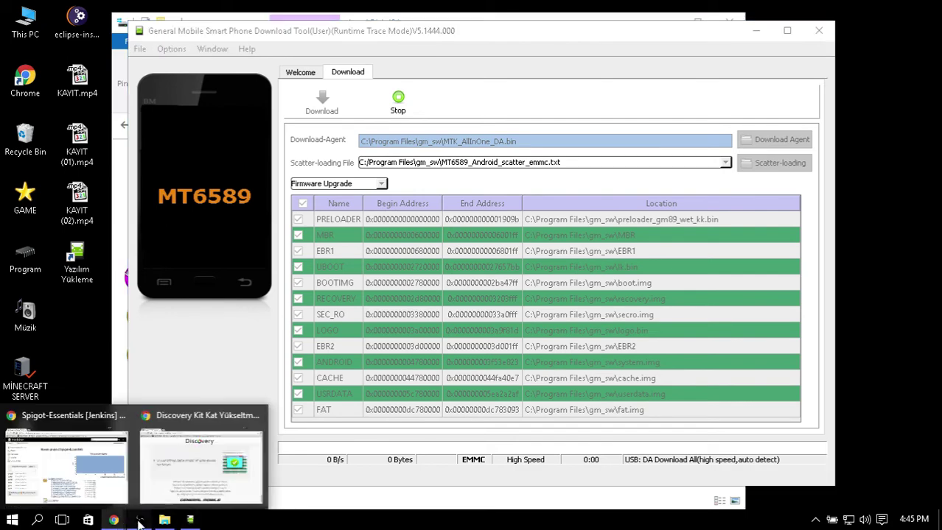
left_click(214, 479)
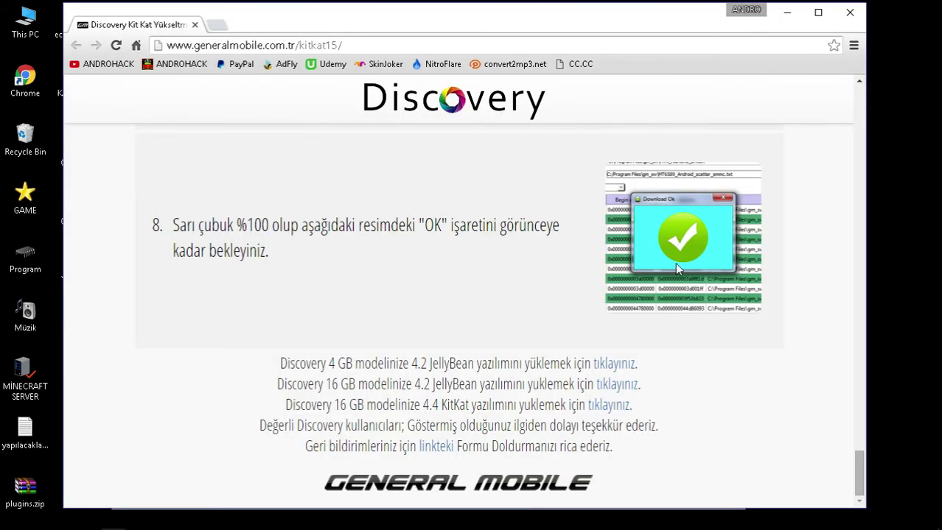
scroll(677, 269, "up", 4)
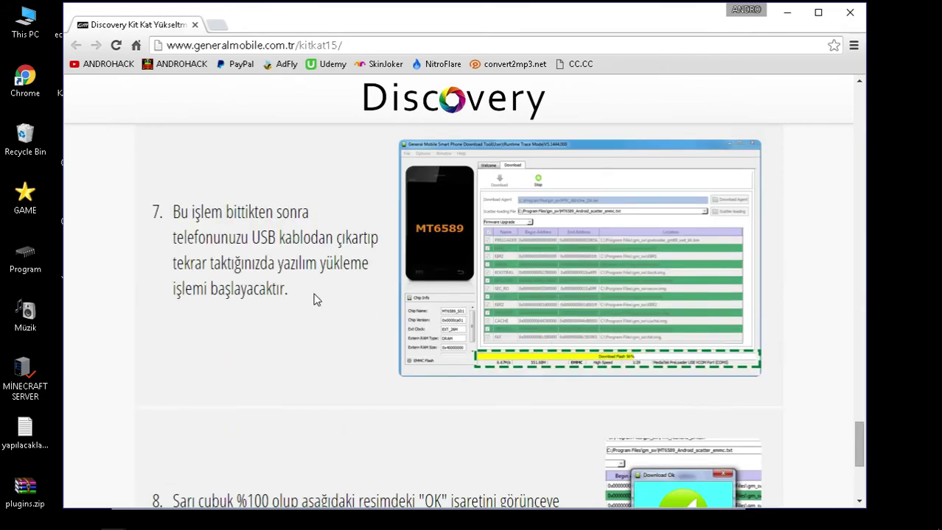
scroll(346, 288, "up", 5)
scroll(377, 293, "up", 3)
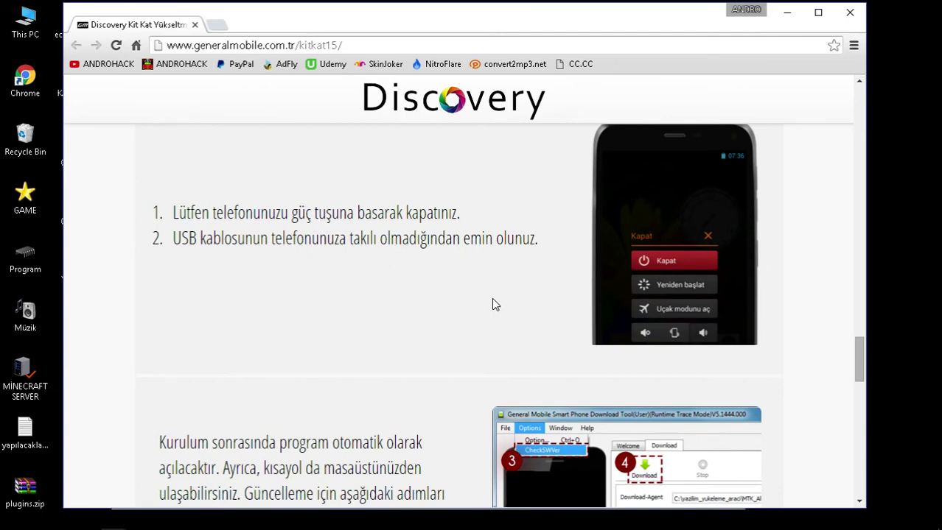
scroll(655, 292, "up", 3)
scroll(672, 268, "down", 3)
scroll(644, 242, "down", 3)
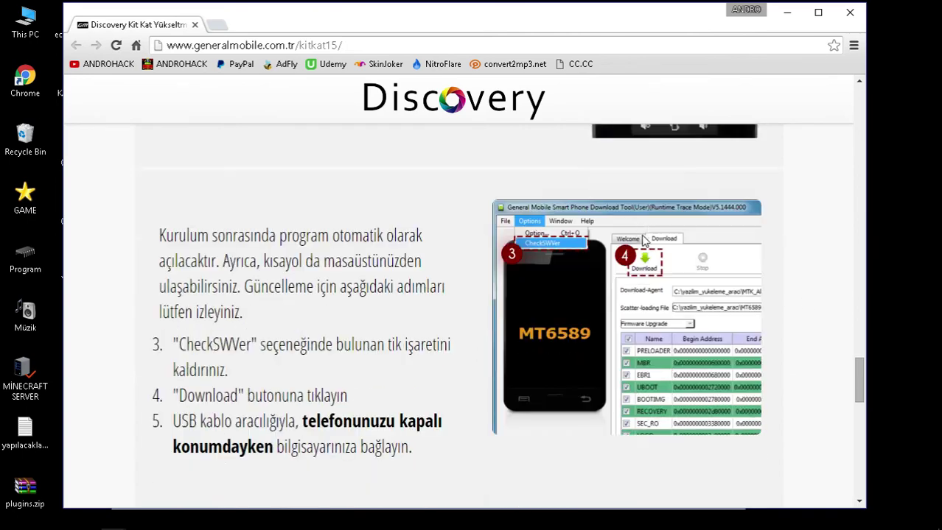
scroll(547, 256, "down", 6)
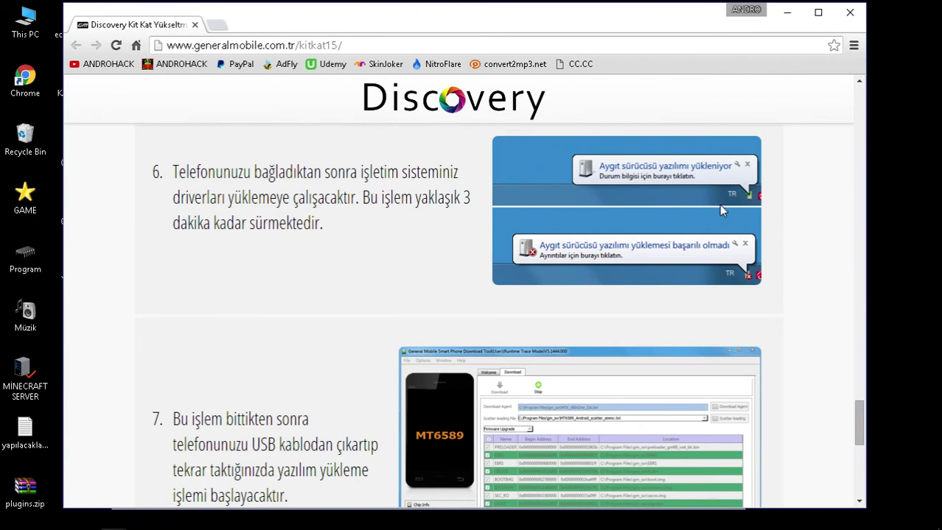
mouse_move(113, 528)
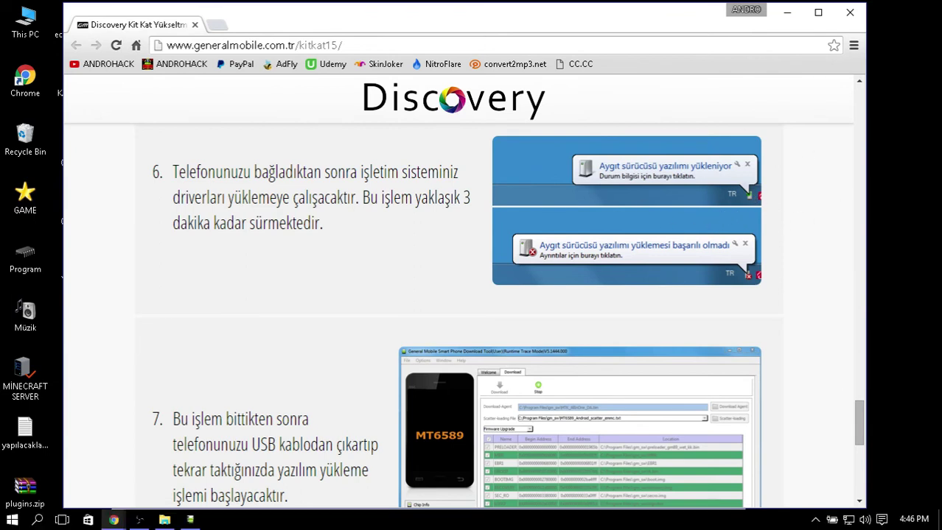
left_click(813, 520)
left_click(816, 520)
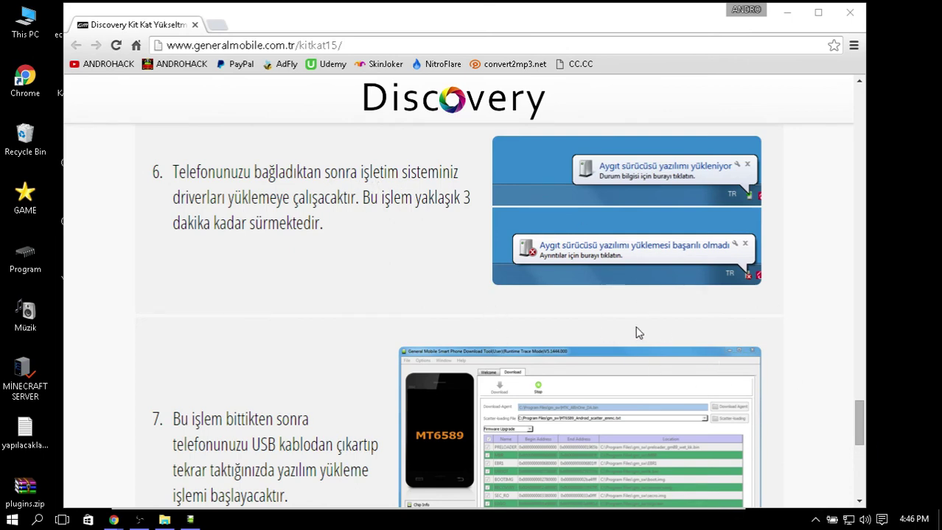
Examine instructions 7 and 8 on reconnecting the phone and waiting for the OK sign at 100%.
scroll(672, 312, "down", 2)
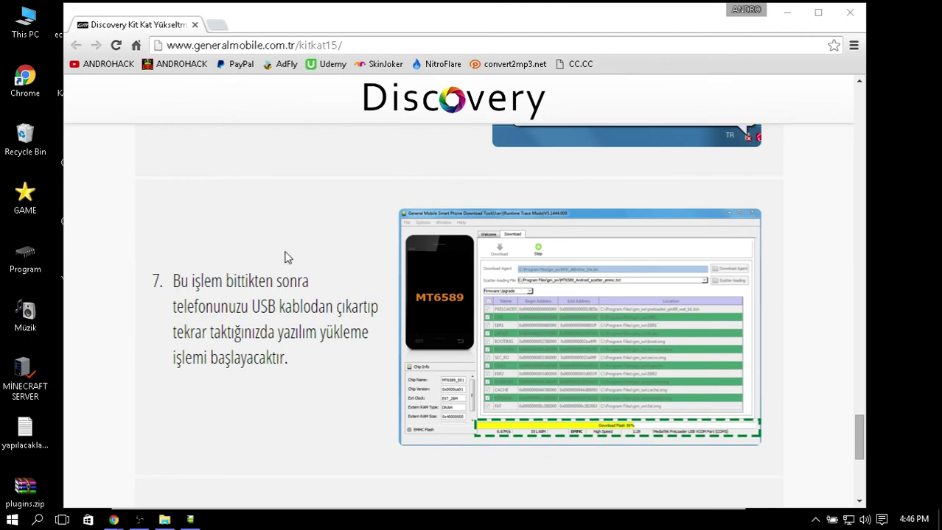
scroll(536, 333, "down", 2)
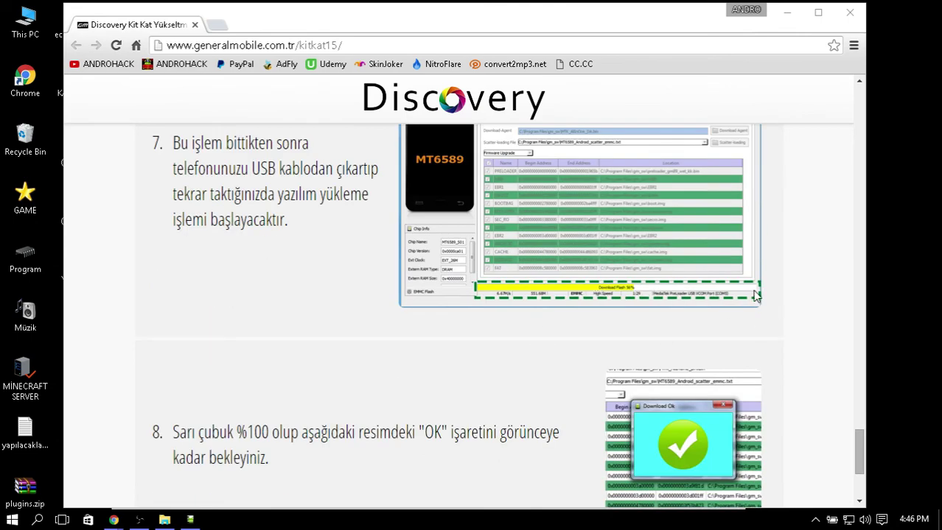
scroll(686, 289, "down", 2)
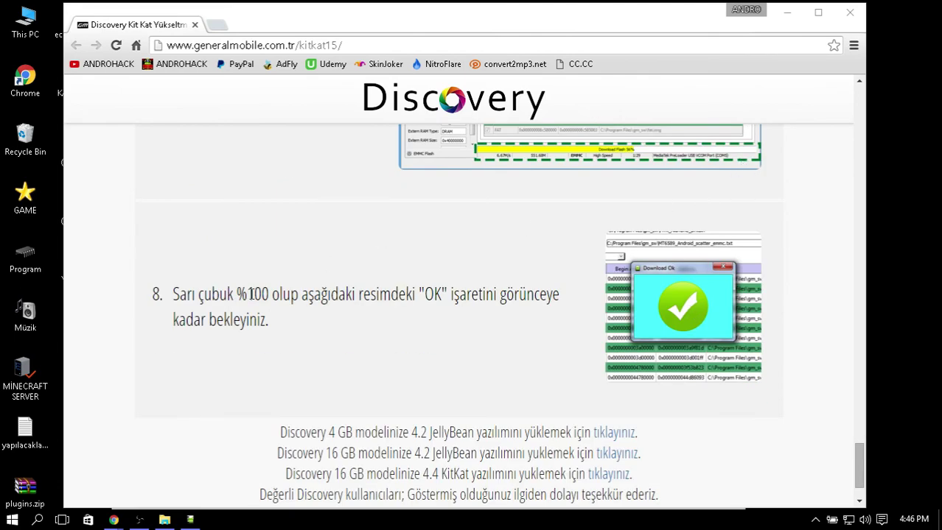
left_click_drag(229, 294, 314, 294)
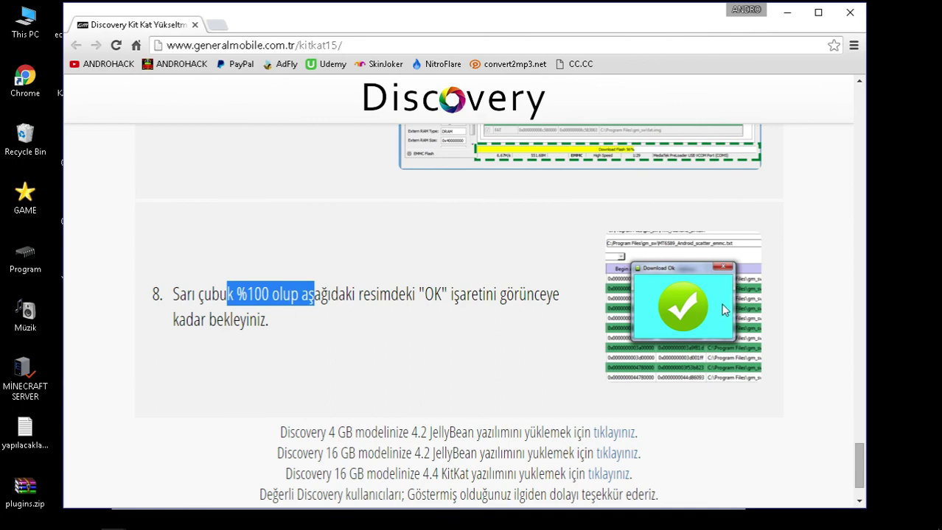
left_click(799, 292)
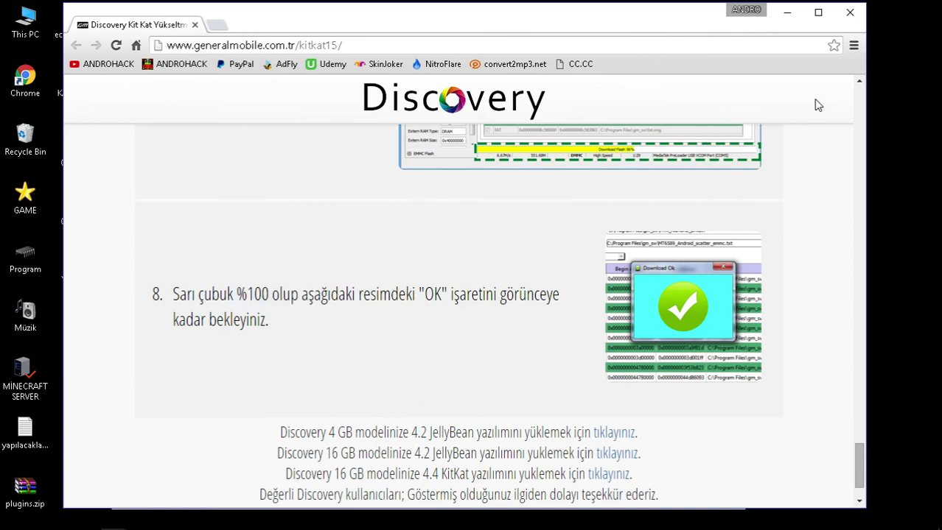
Minimise the browser and stop the running download in the General Mobile Smart Phone Download Tool.
left_click(788, 13)
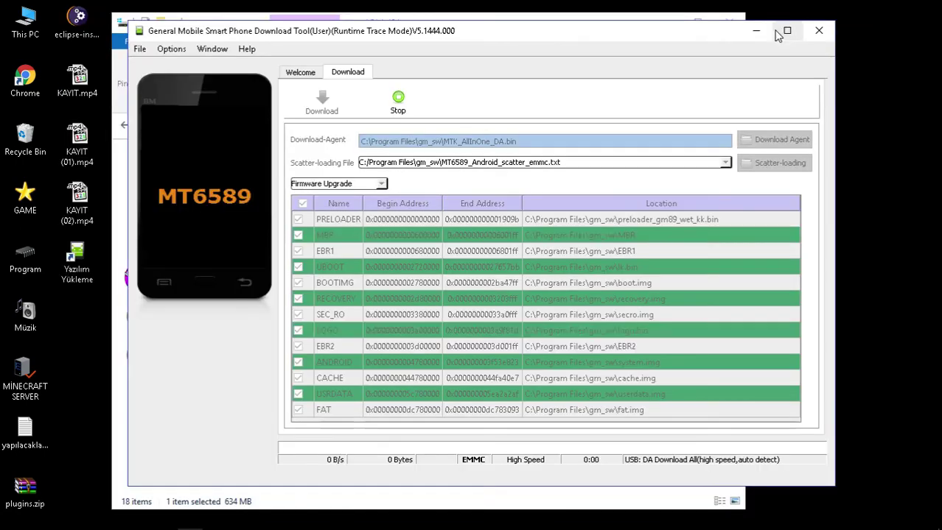
left_click(393, 117)
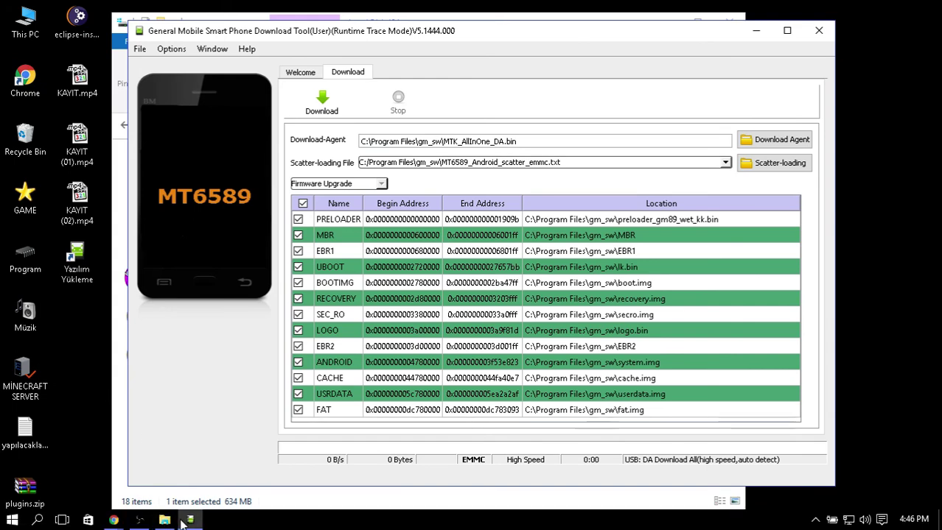
Return to the KitKat upgrade page in Chrome and examine the pre-installation notes on data loss, backups and SIM or MicroSD data.
left_click(115, 520)
left_click(163, 487)
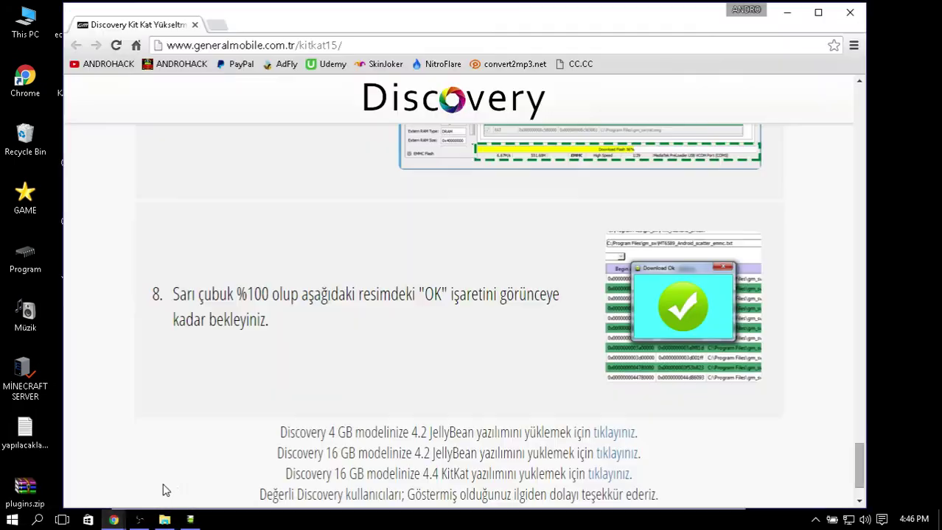
left_click_drag(278, 43, 368, 37)
left_click(369, 41)
scroll(523, 332, "up", 20)
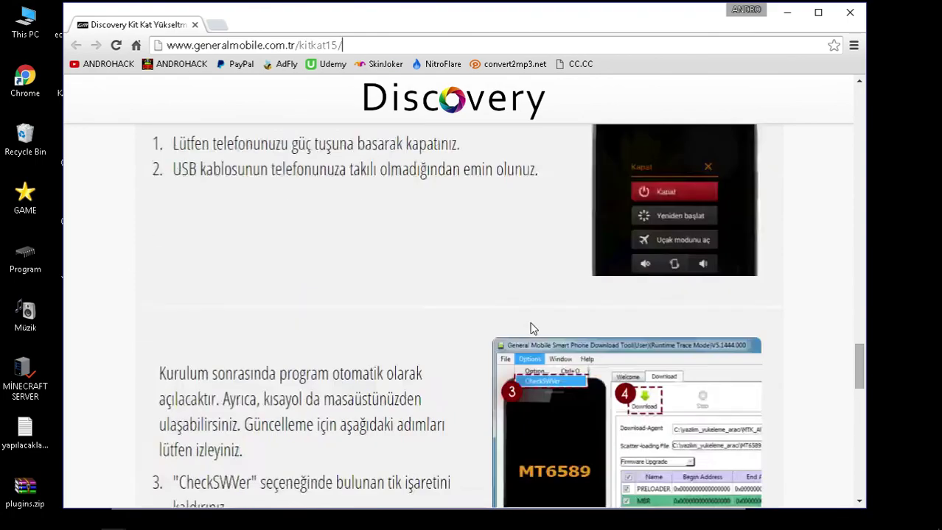
scroll(549, 313, "down", 3)
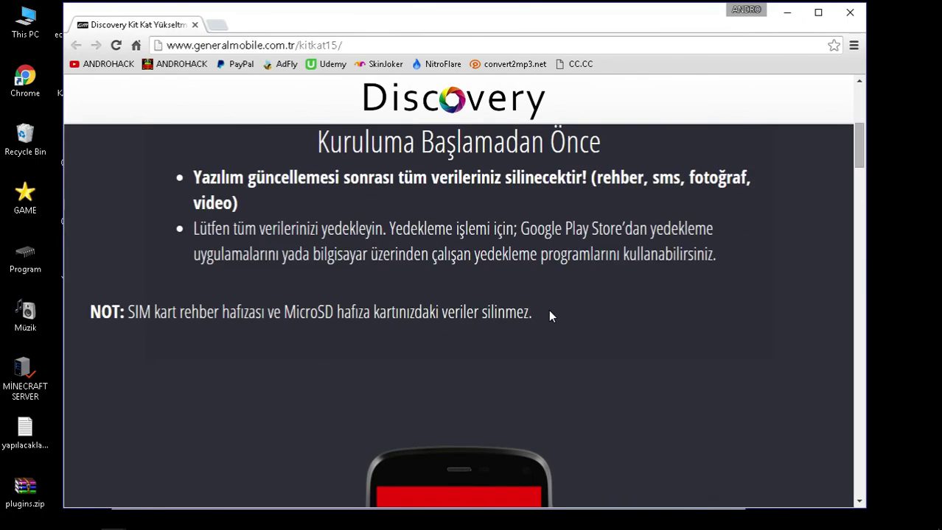
left_click_drag(855, 148, 858, 160)
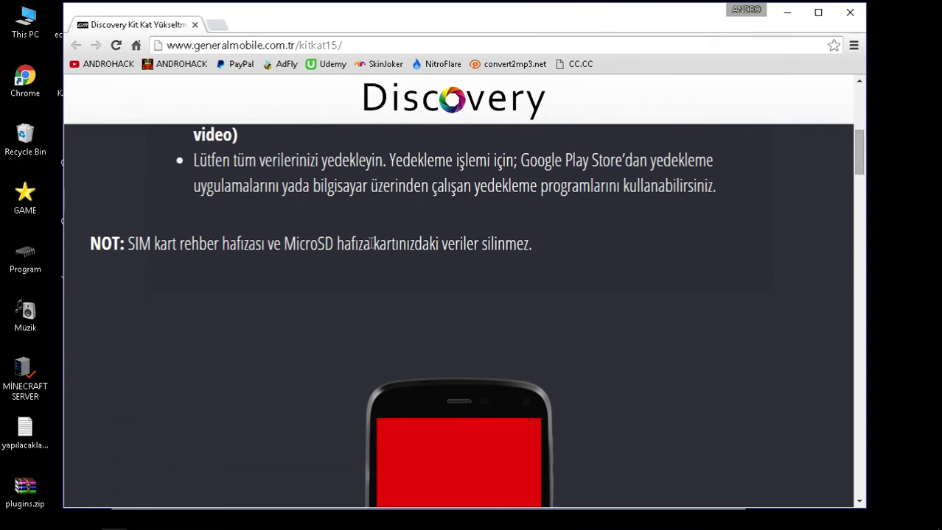
left_click_drag(371, 244, 550, 242)
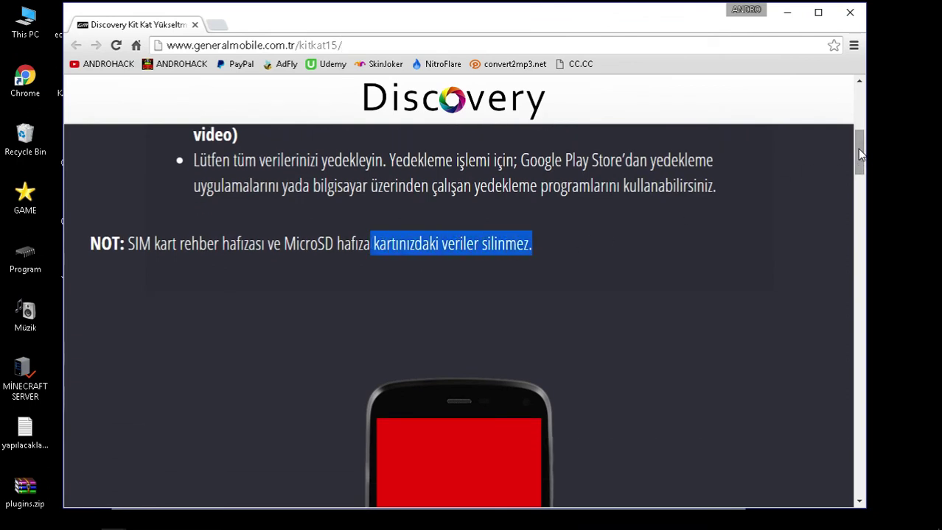
left_click_drag(857, 149, 856, 172)
scroll(823, 209, "down", 1)
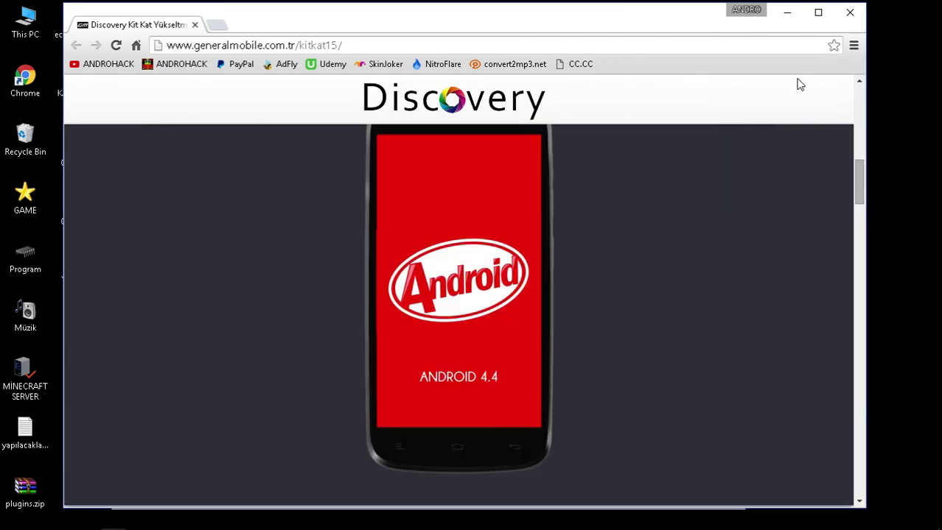
Minimise the browser, close the download tool and bring up the Open Broadcaster Software window.
left_click(787, 12)
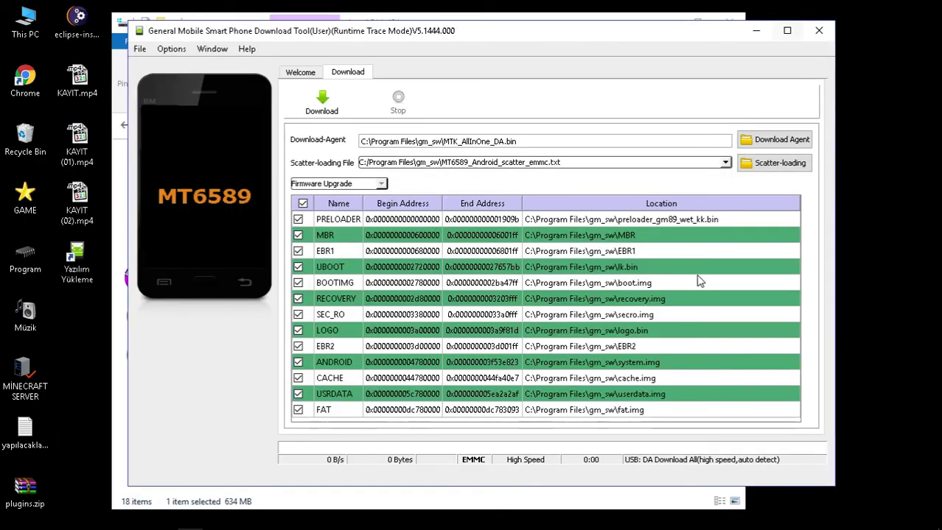
left_click(818, 30)
left_click(140, 520)
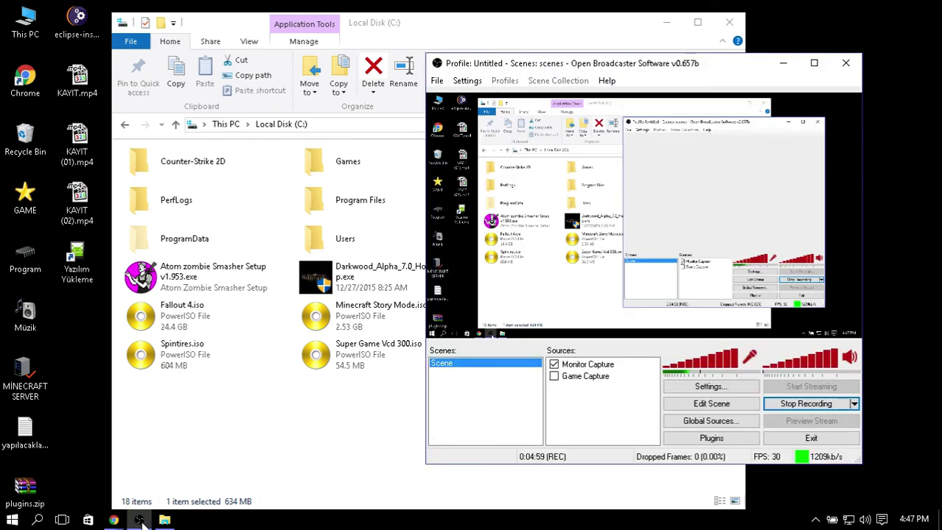